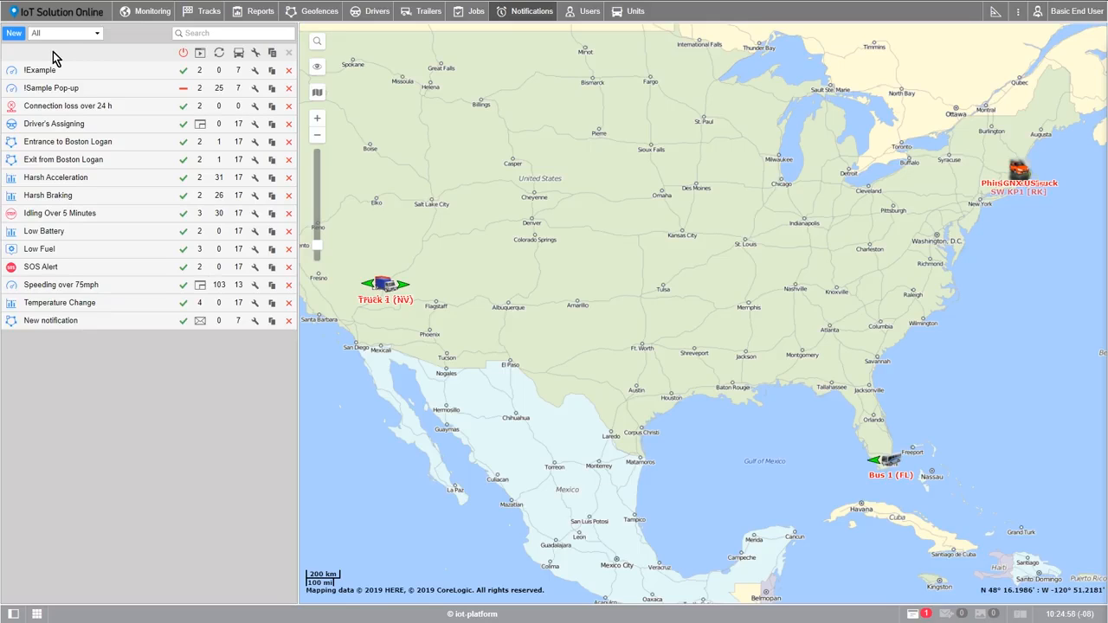
mouse_move(12, 72)
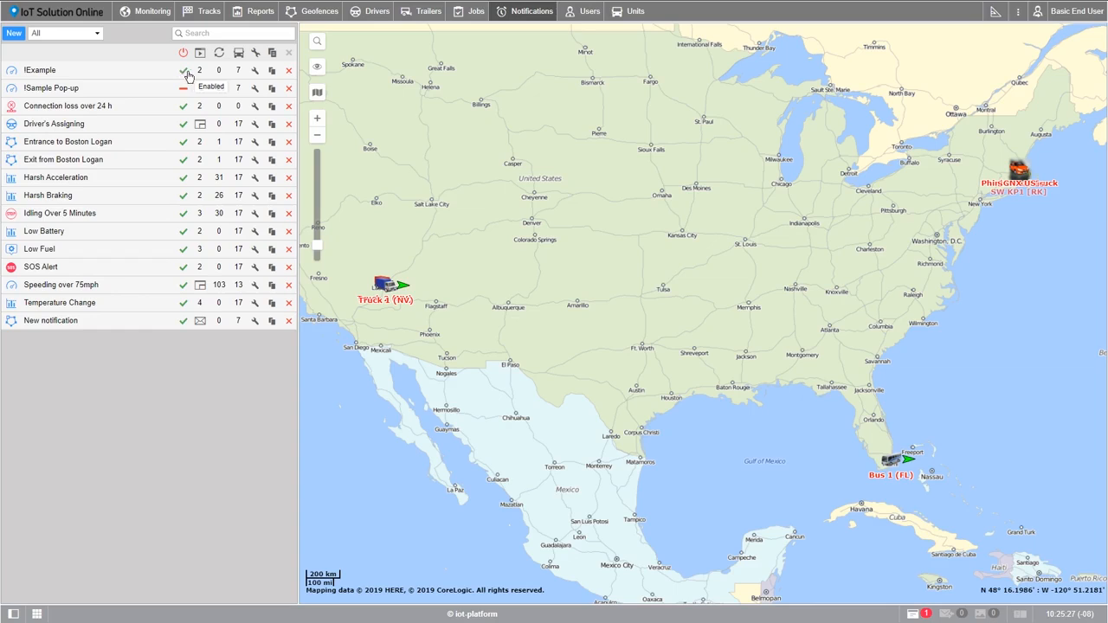
mouse_move(199, 77)
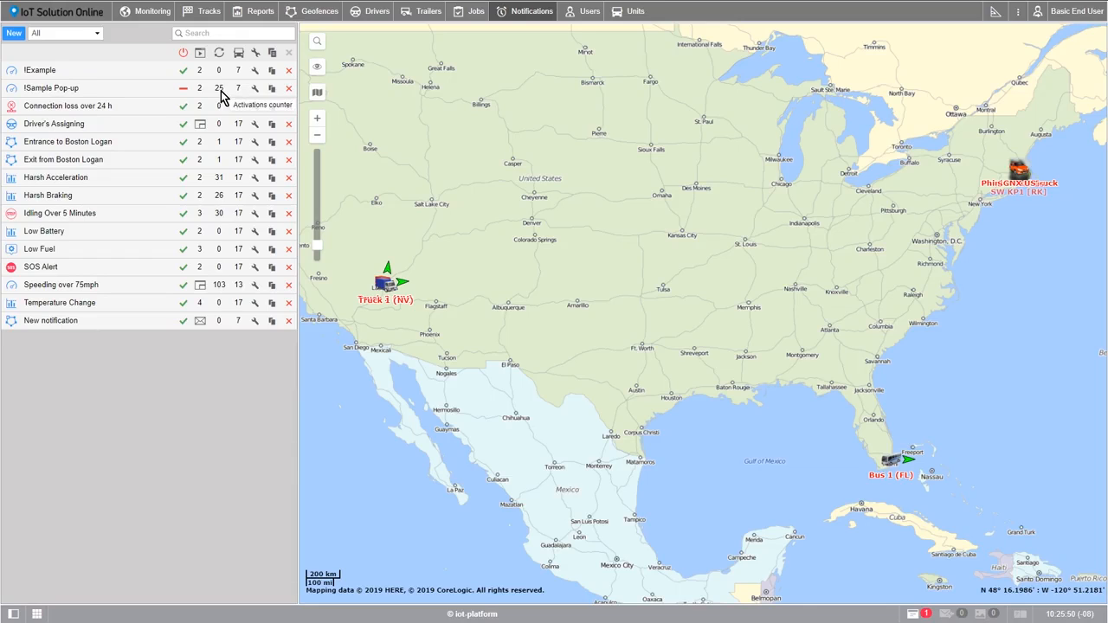
mouse_move(239, 76)
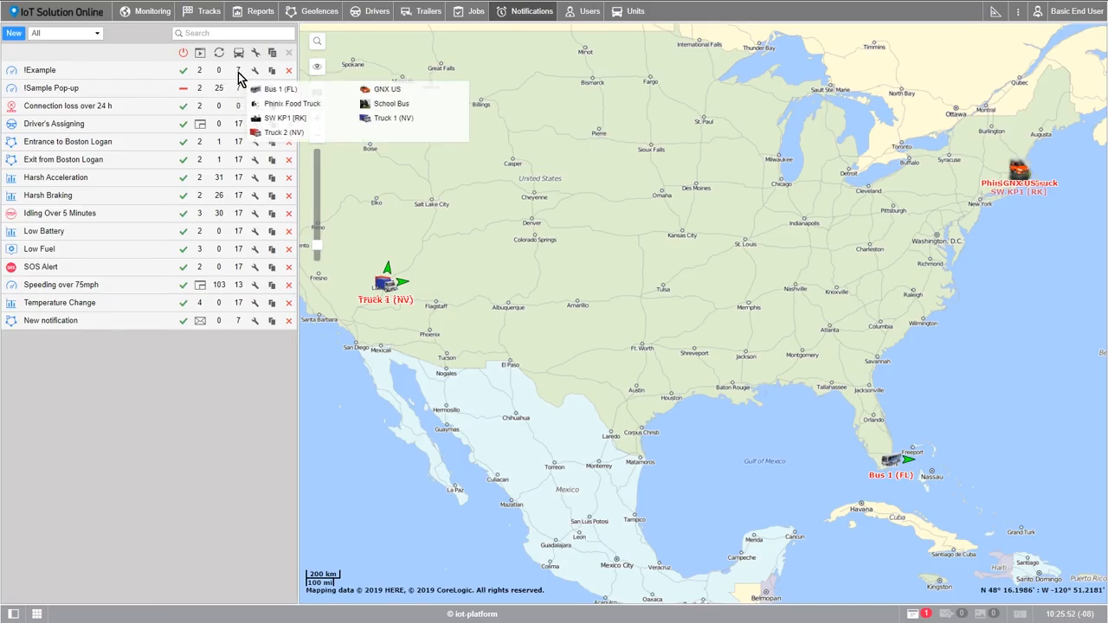
mouse_move(241, 98)
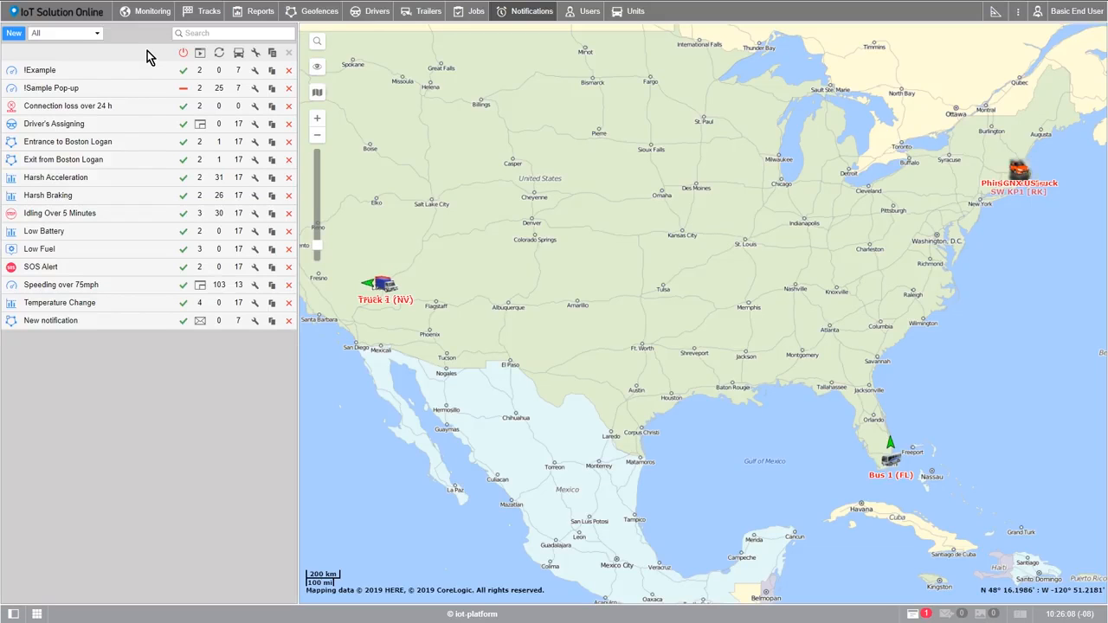
Start a new notification for the units Bus 1 (FL), Phinix Food Truck and SW KP1 [RK]
left_click(19, 35)
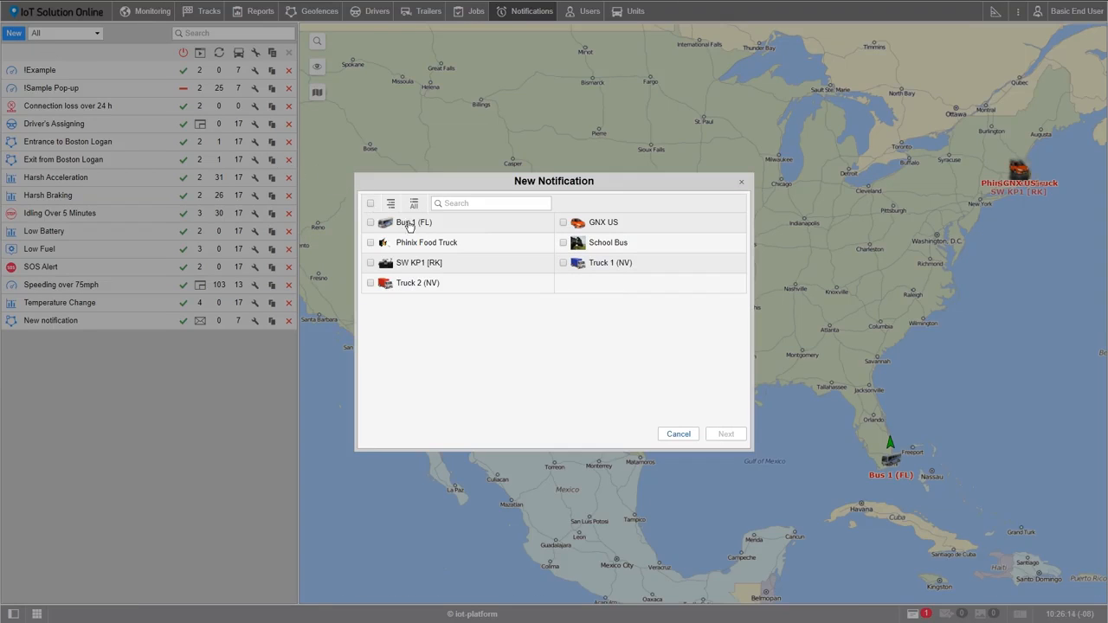
left_click(370, 222)
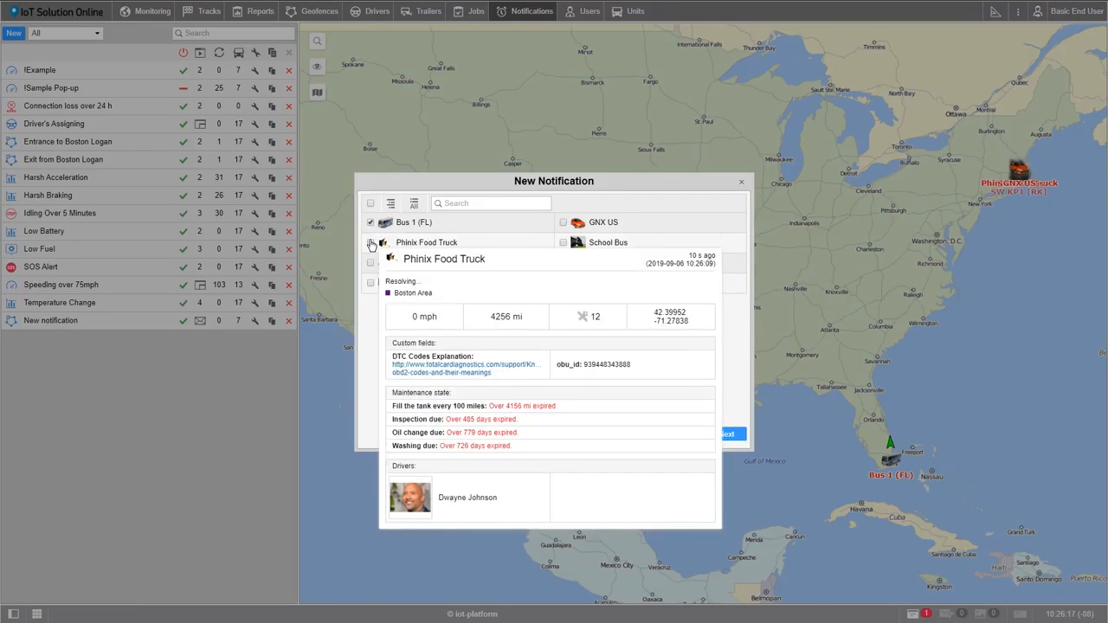
left_click(371, 243)
left_click(370, 264)
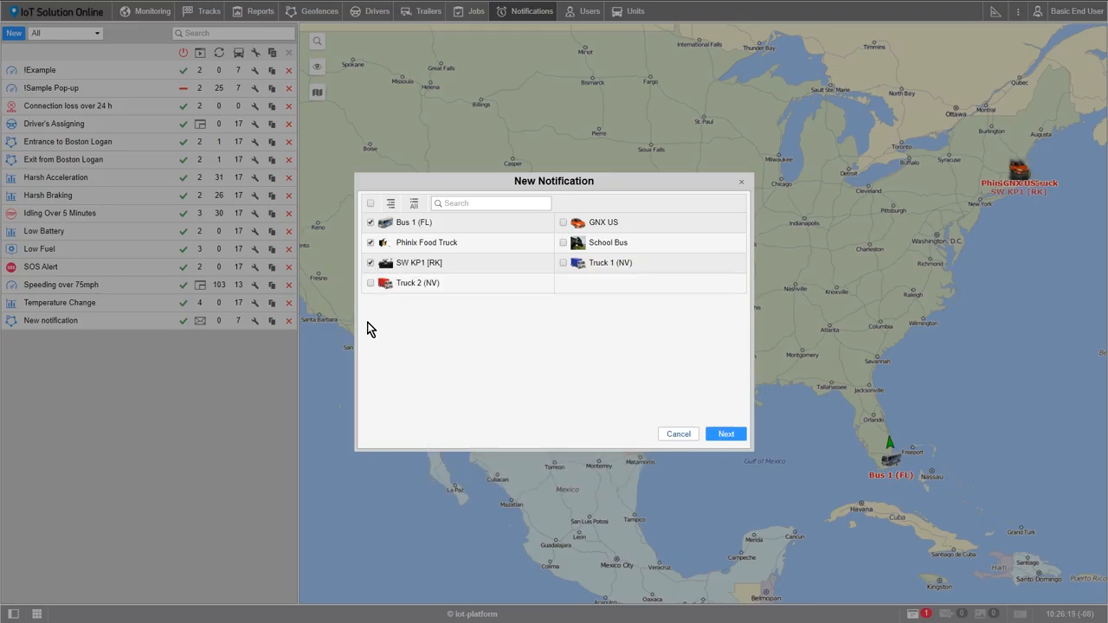
left_click(718, 437)
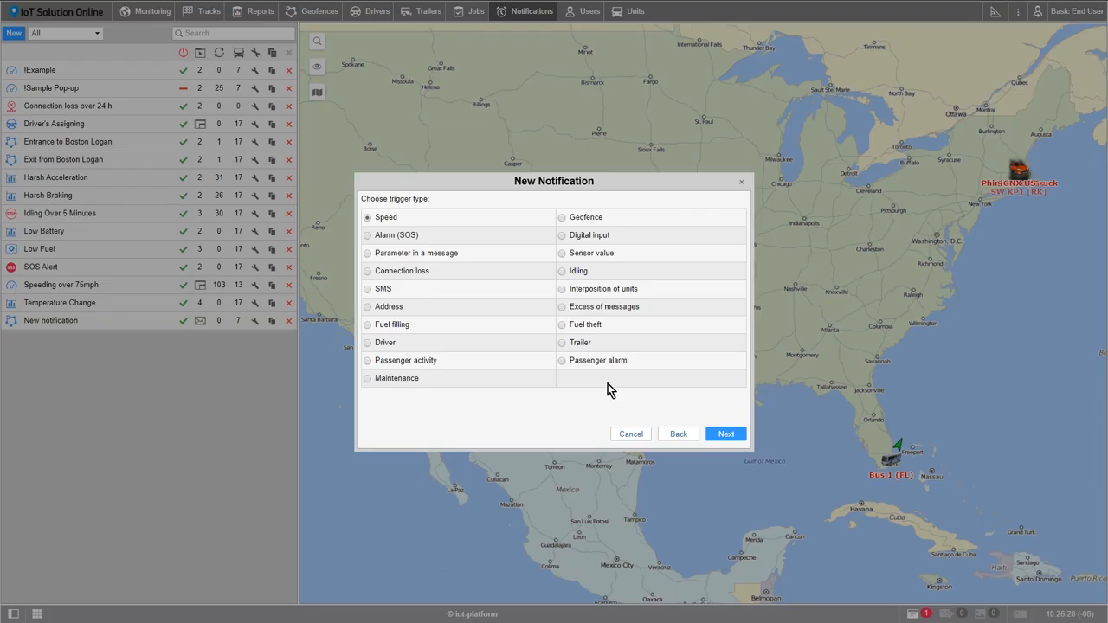
Set a Geofence trigger for units positioned outside the Boston Area geofence
left_click(562, 219)
left_click(715, 434)
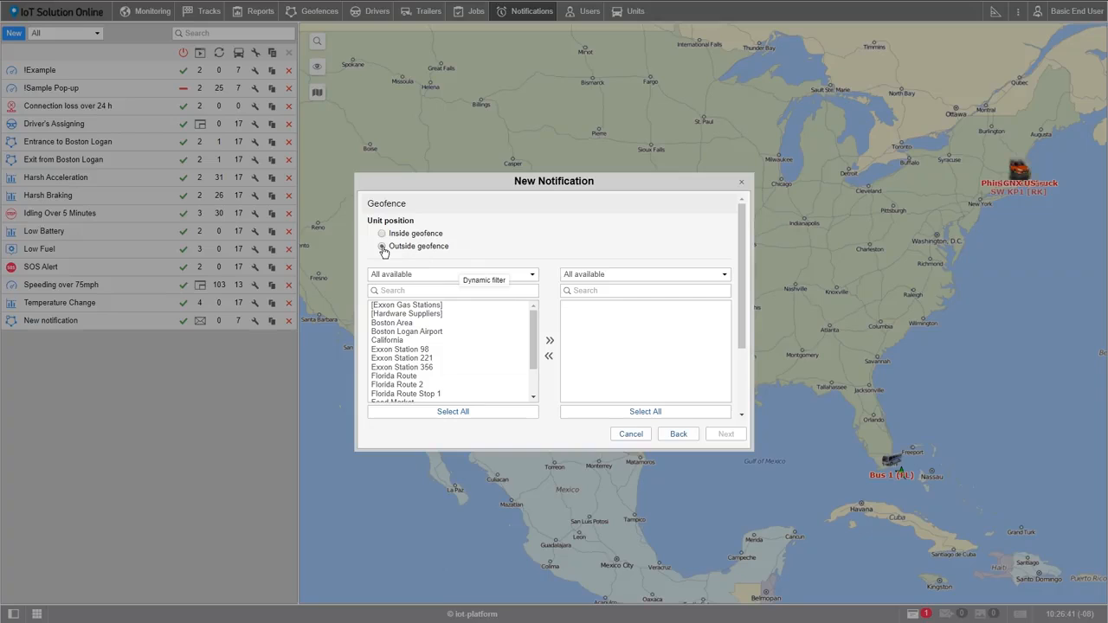
left_click(383, 247)
left_click(412, 323)
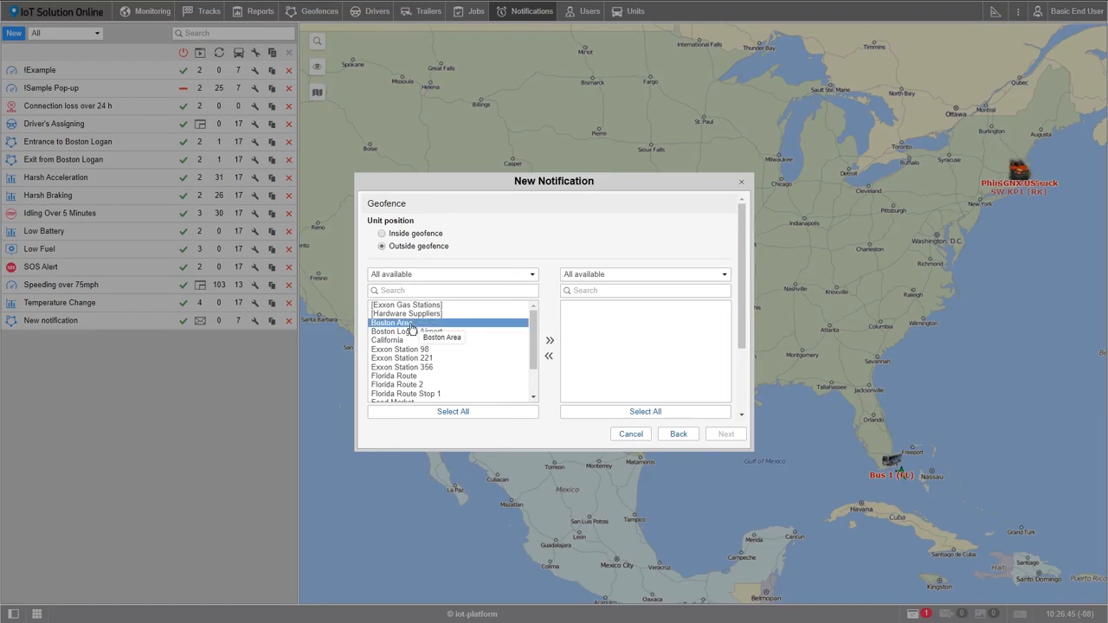
left_click(551, 342)
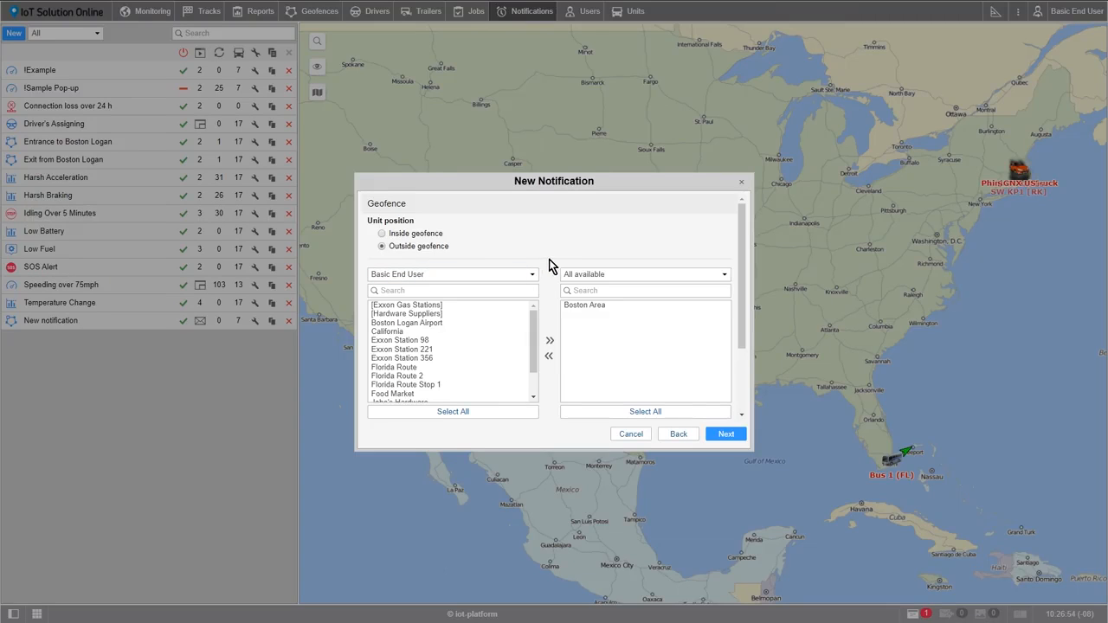
left_click(732, 437)
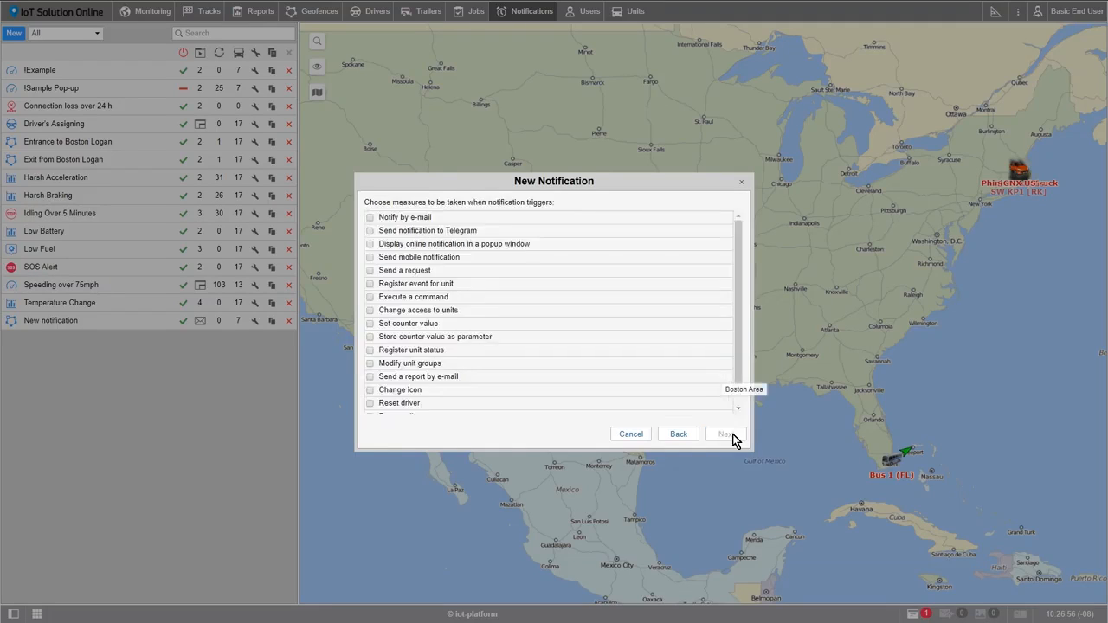
Choose e-mail notification to the two listed addresses and an online popup window as the measures taken on triggering
left_click(370, 217)
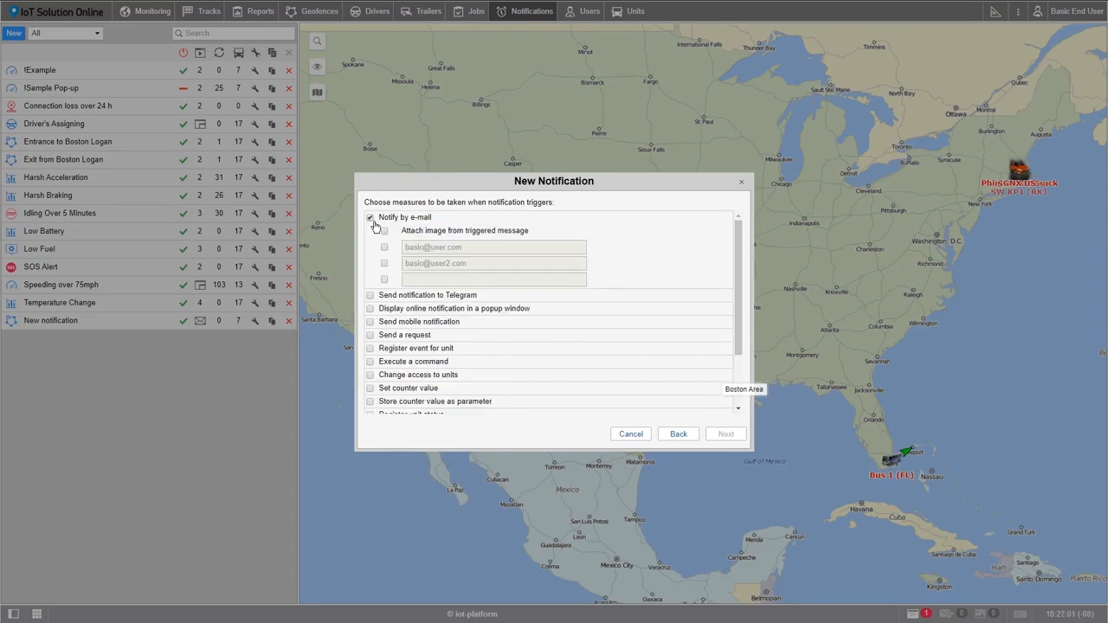
left_click(385, 248)
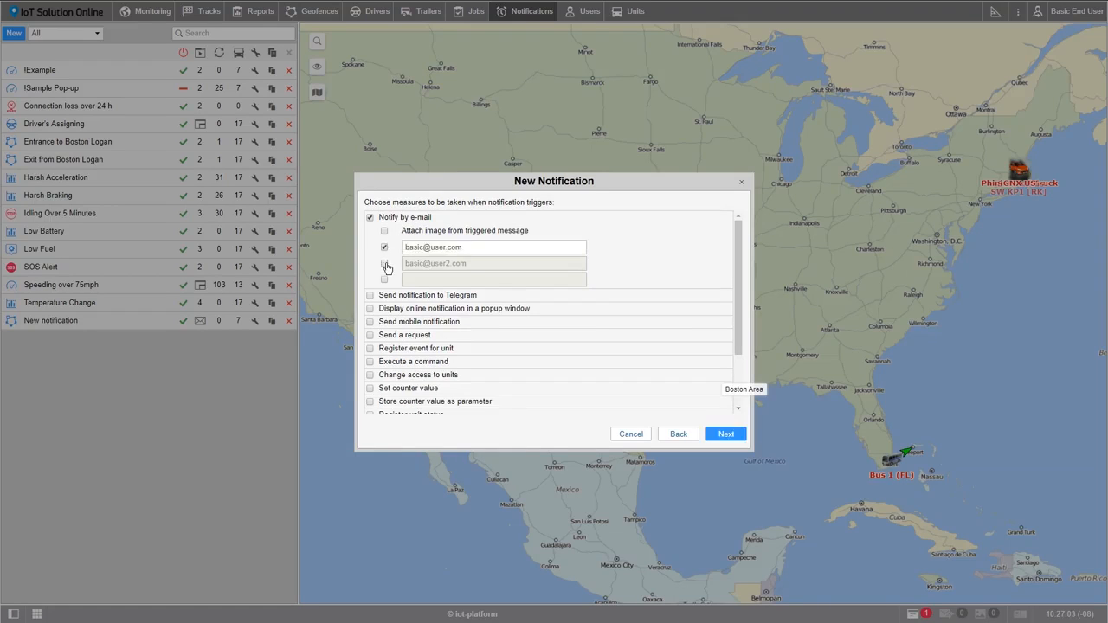
left_click(385, 263)
left_click(425, 264)
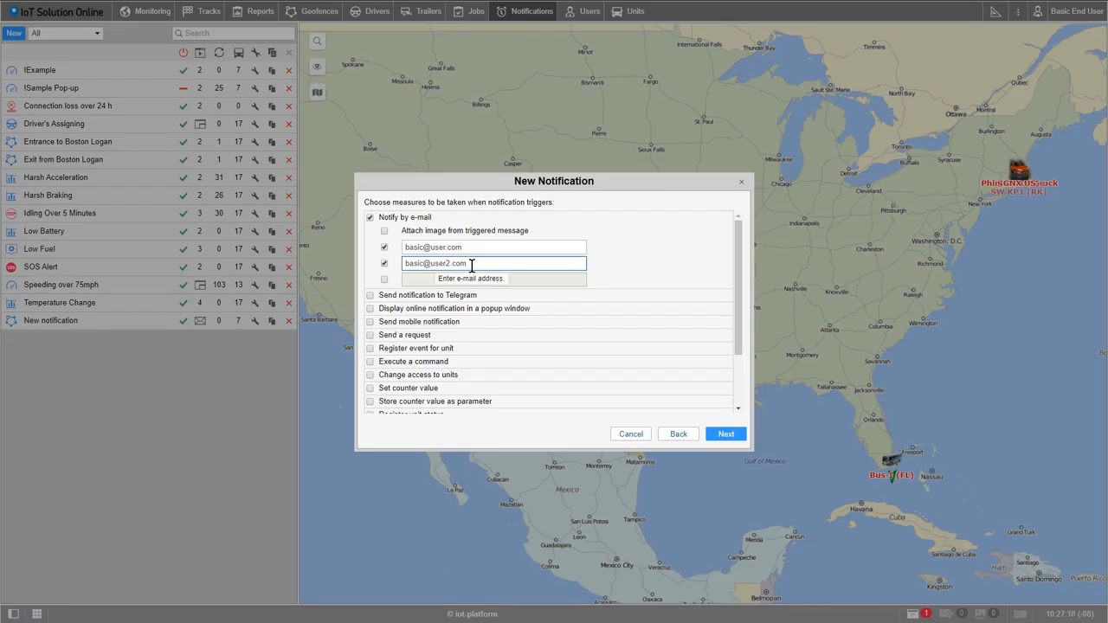
left_click(371, 308)
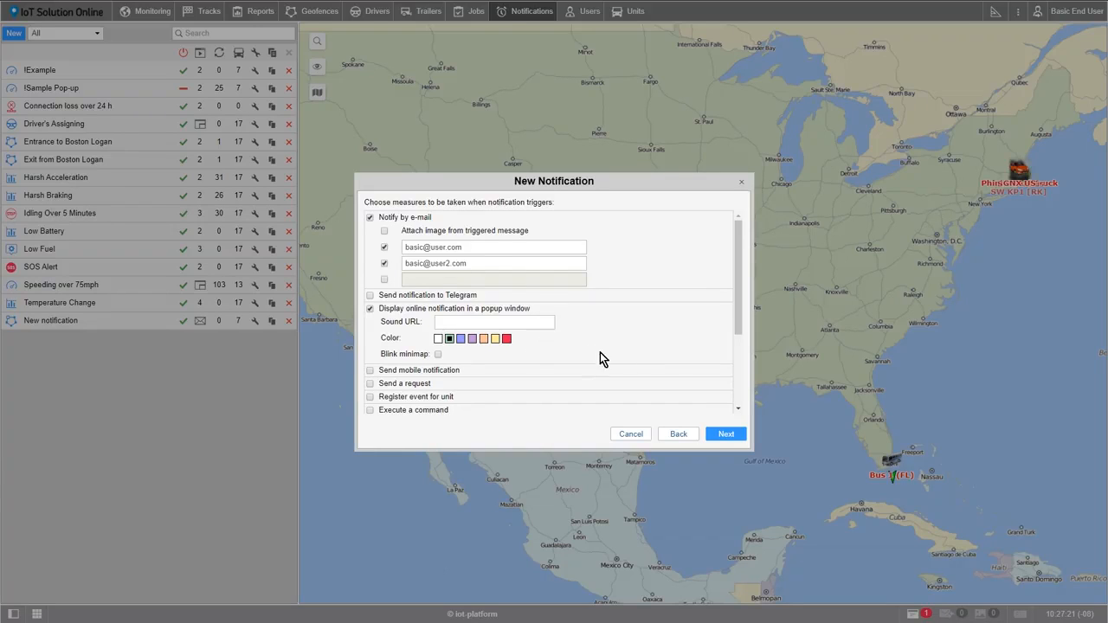
left_click(722, 440)
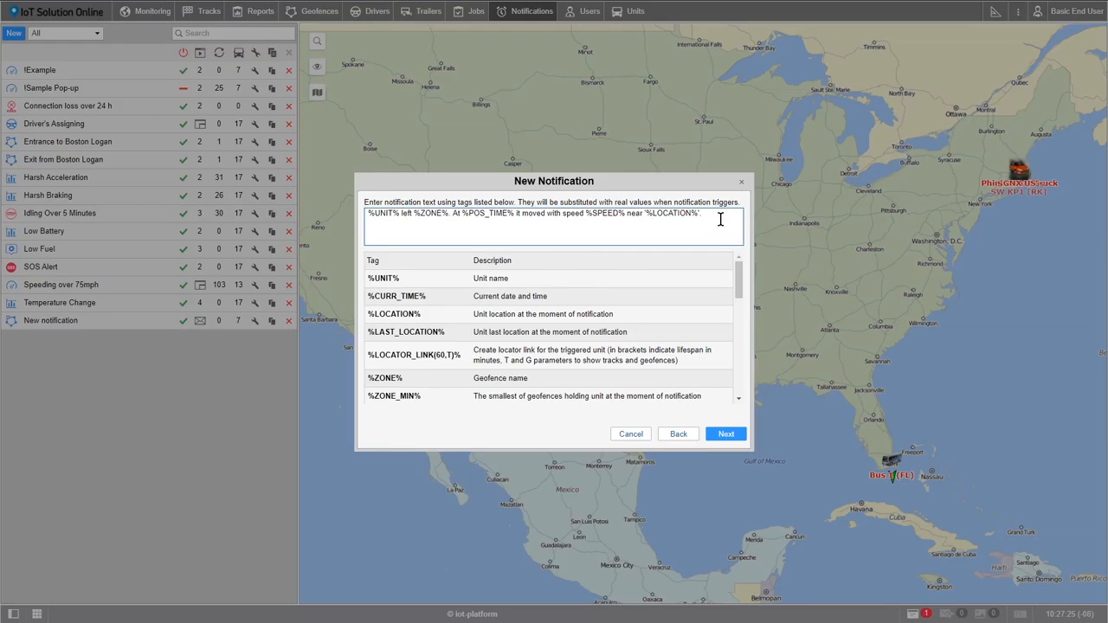
Replace the default notification text with "Time:" followed by the %CURR_TIME% tag
left_click_drag(721, 215, 362, 215)
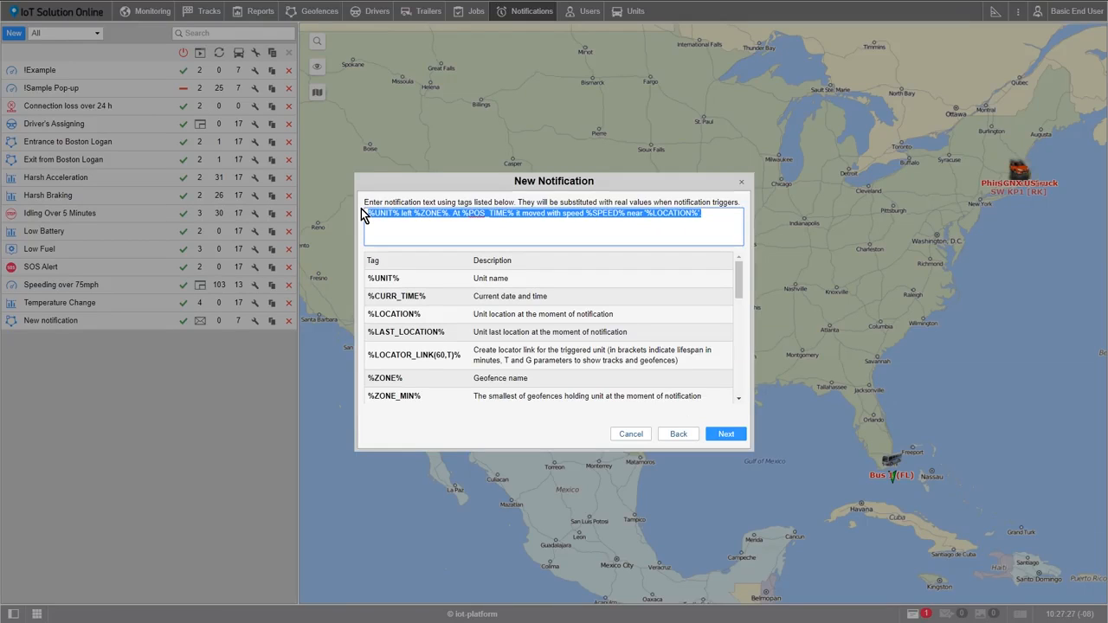
key("BackSpace")
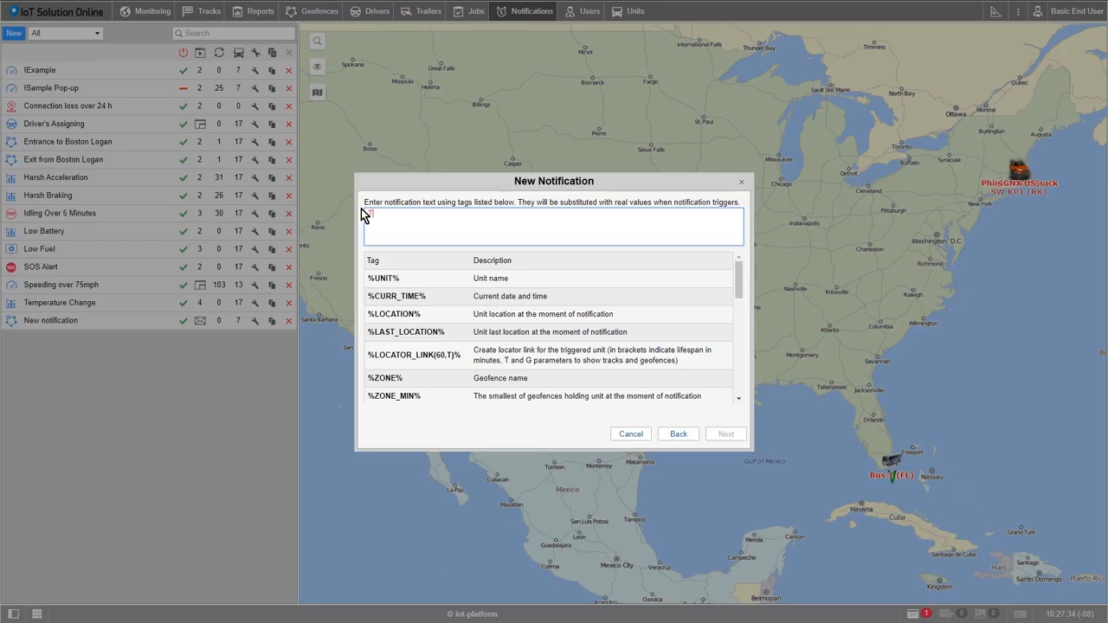
type("Time:")
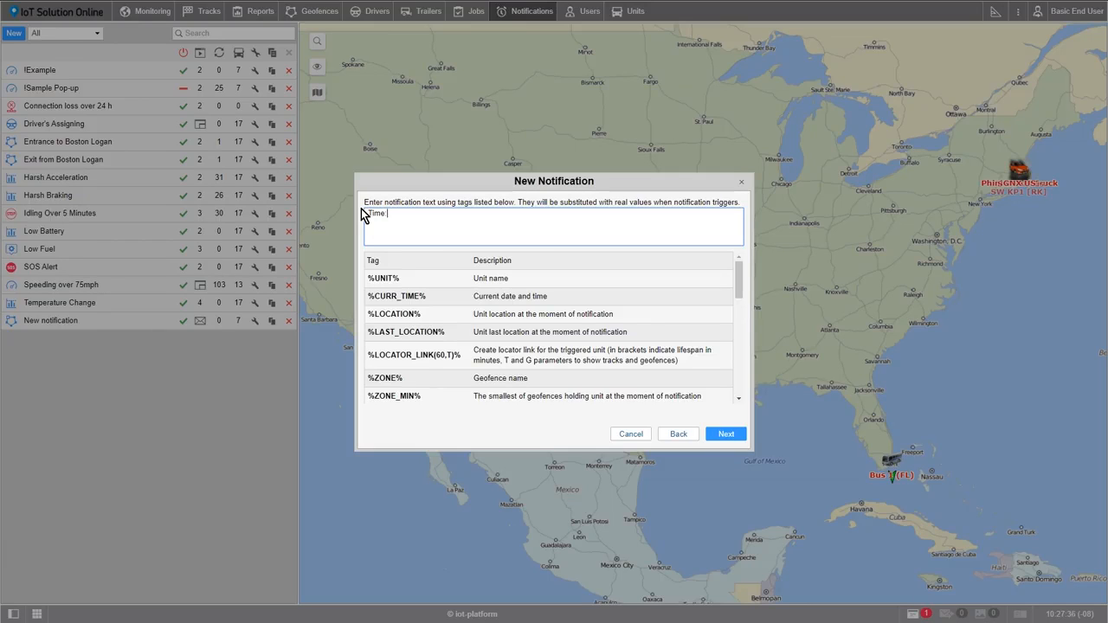
left_click(384, 217)
scroll(421, 336, "down", 10)
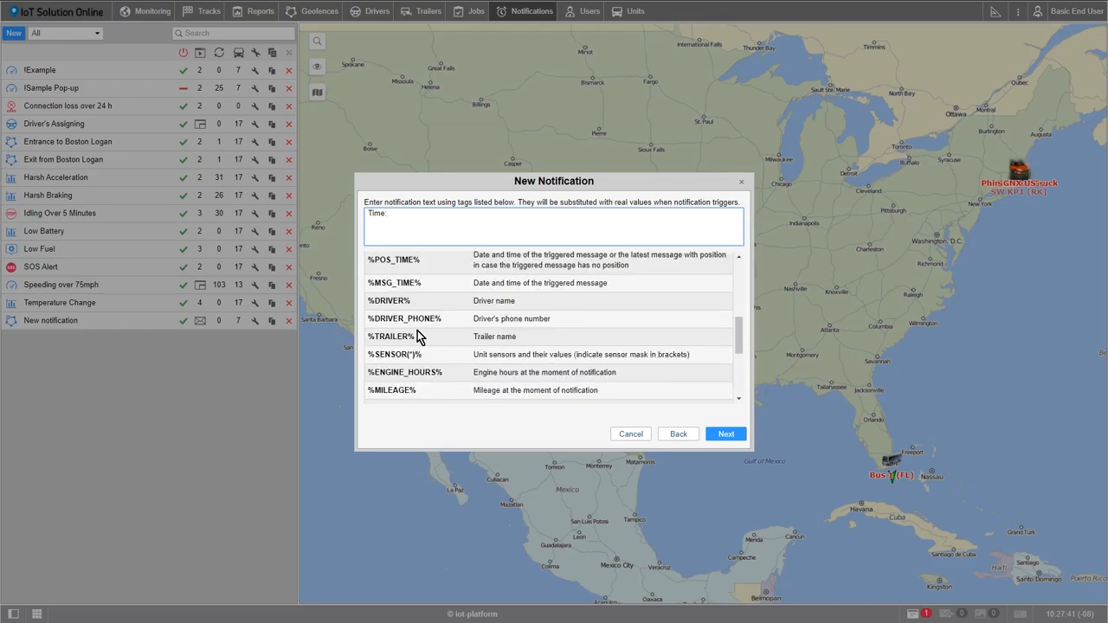
scroll(416, 336, "up", 10)
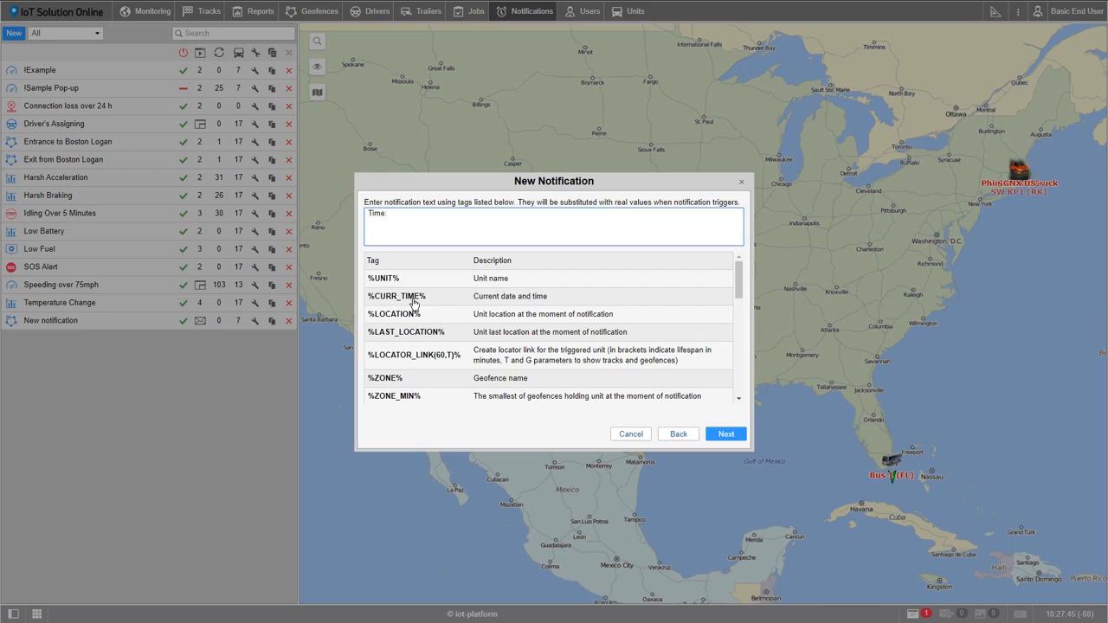
left_click(413, 302)
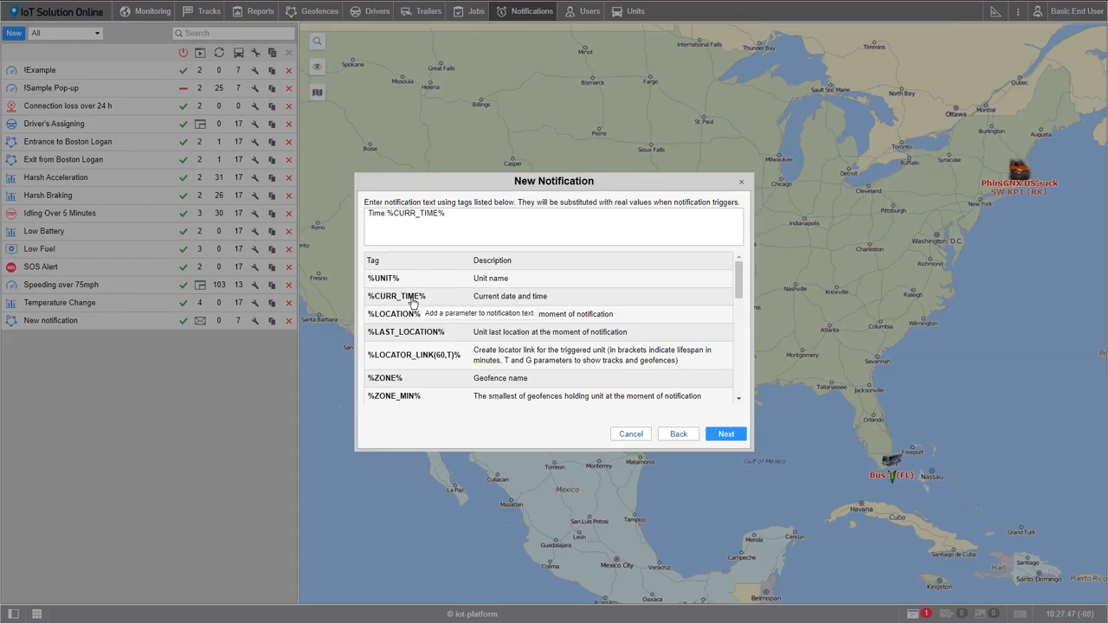
Add the lines "Unit:%UNIT%" and "Geofence:%ZONE%" to the notification text and accept it
left_click(458, 216)
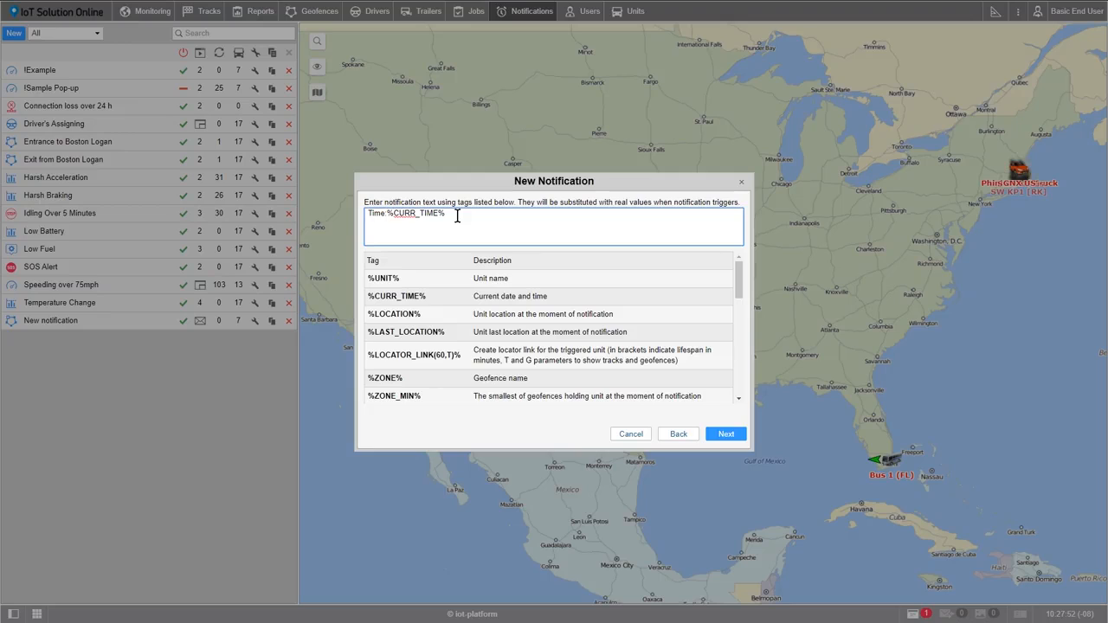
type("Unit:")
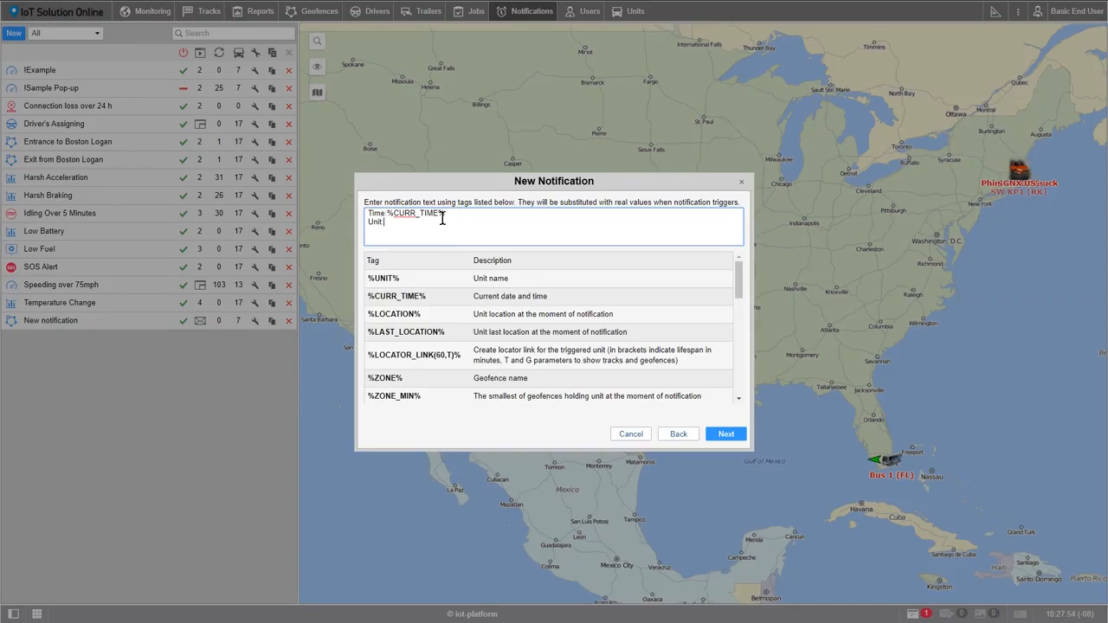
left_click(390, 280)
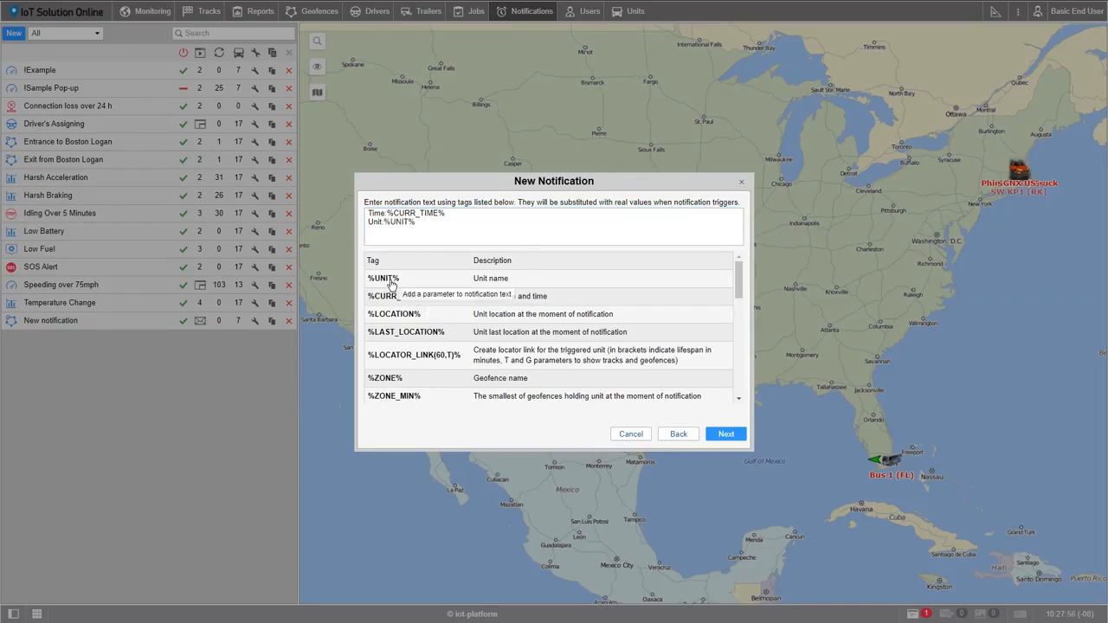
left_click(424, 225)
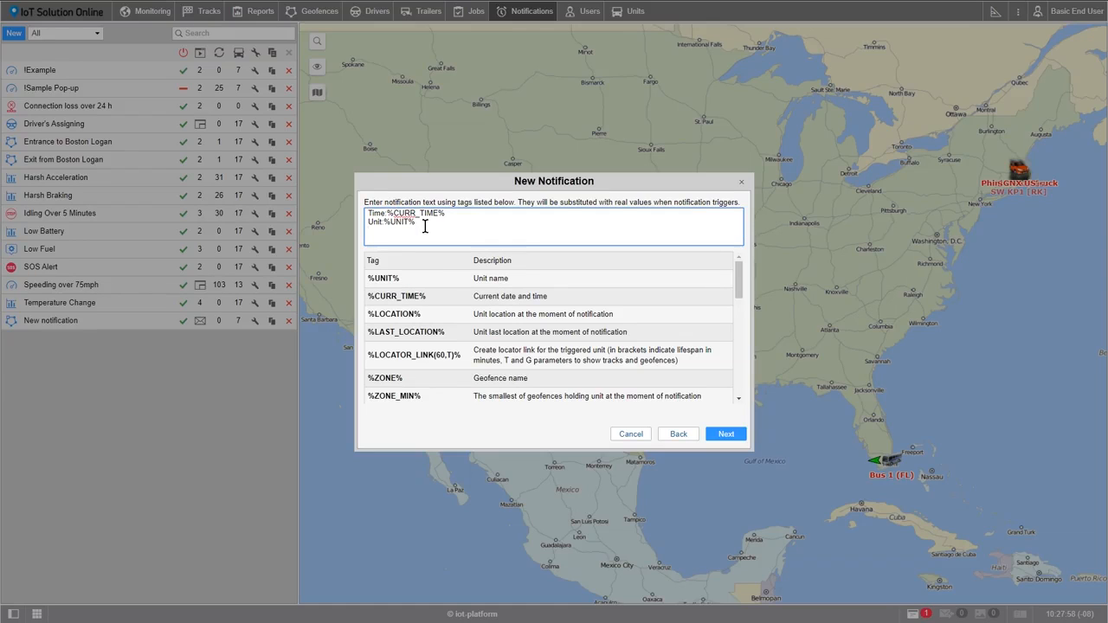
type("Geofence:")
left_click(394, 379)
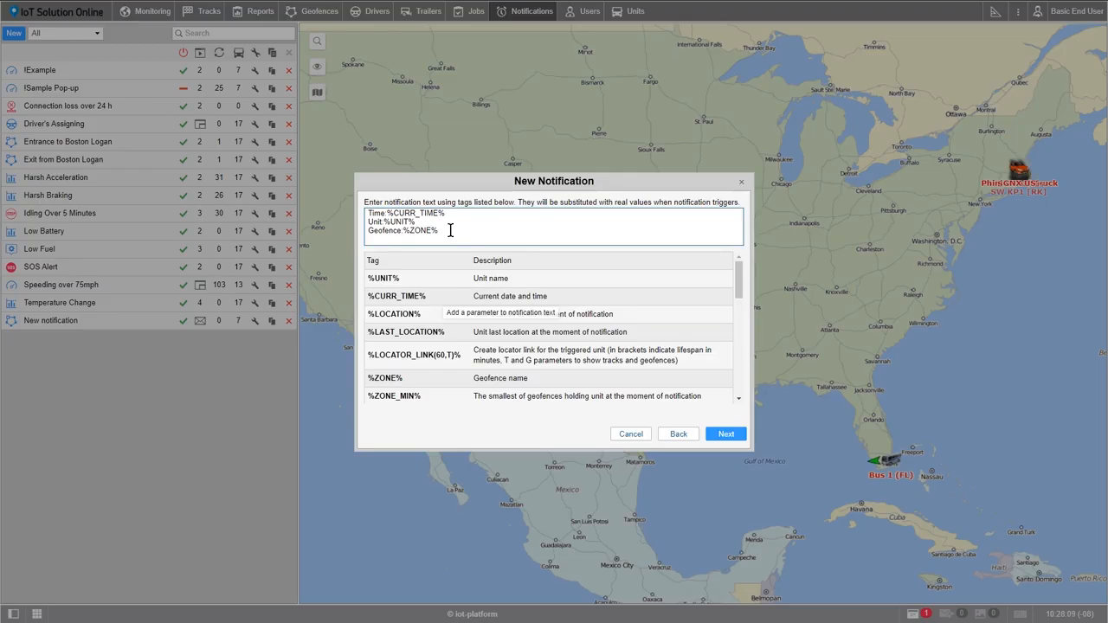
left_click(720, 433)
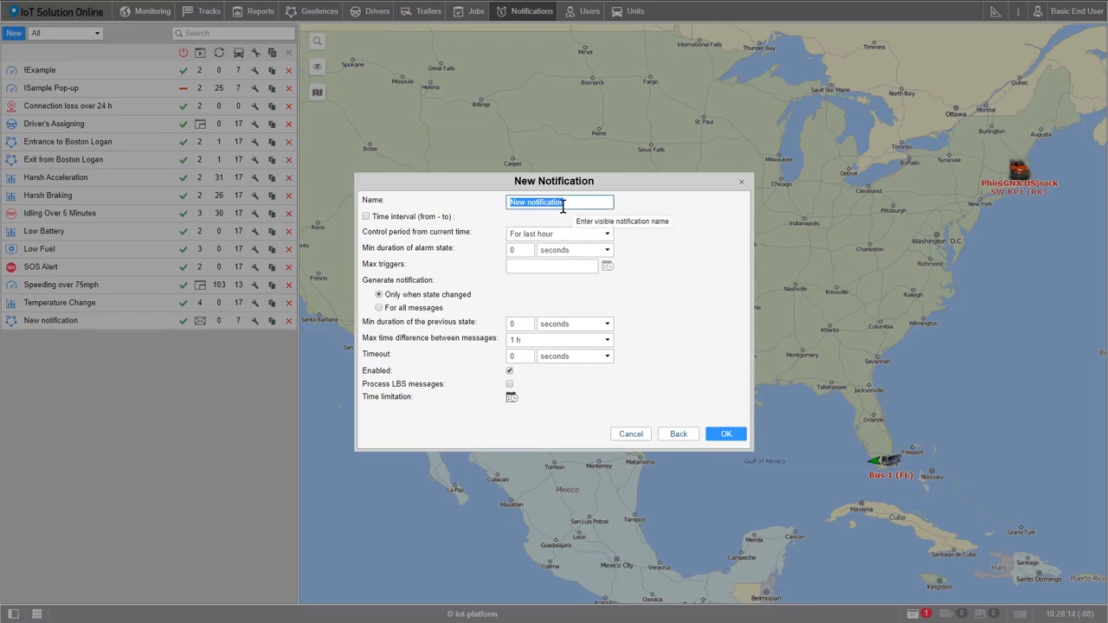
Name the notification "Leaving Boston Area" and save it with the remaining settings at their defaults
type("Leaving Boston Area")
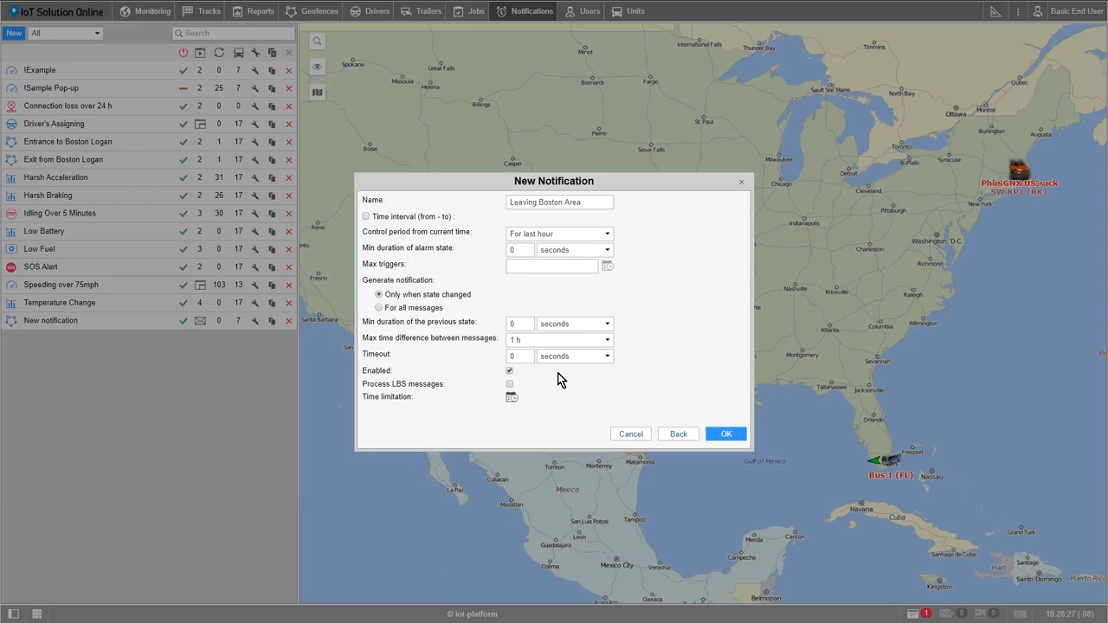
left_click(726, 433)
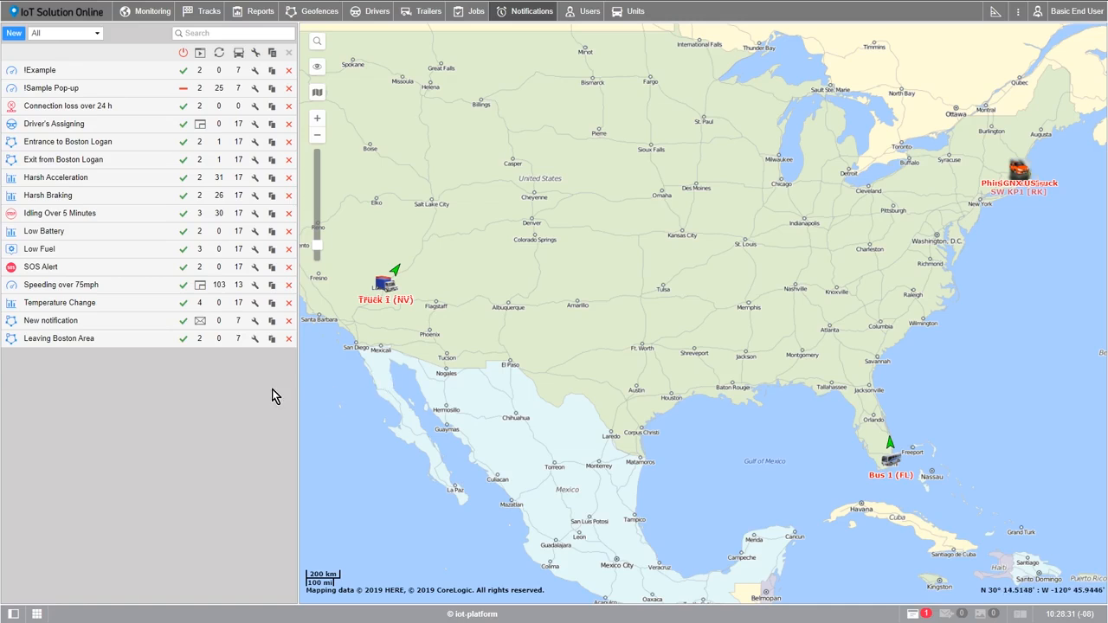
Expand the !Sample Pop-up online notification for Truck 2 (NV) to read its details
mouse_move(35, 87)
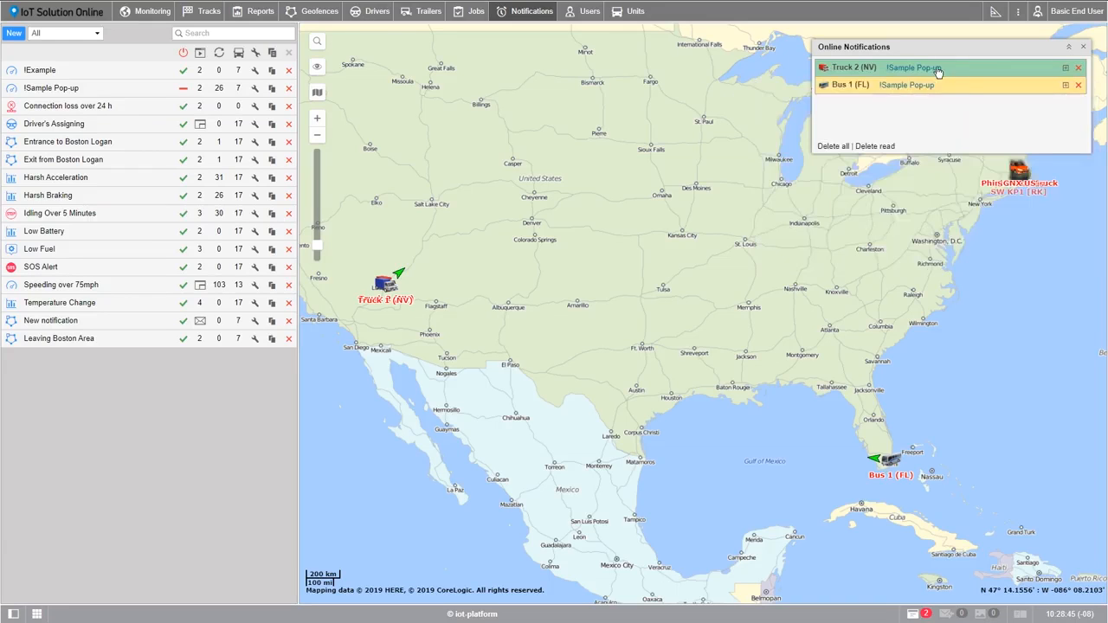
left_click(1065, 68)
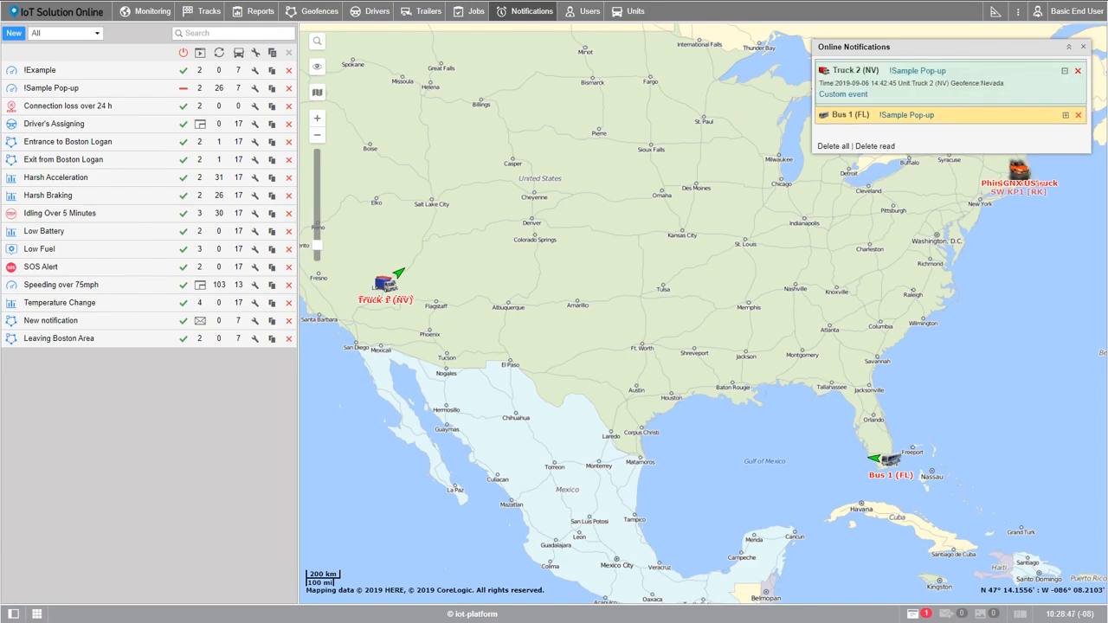